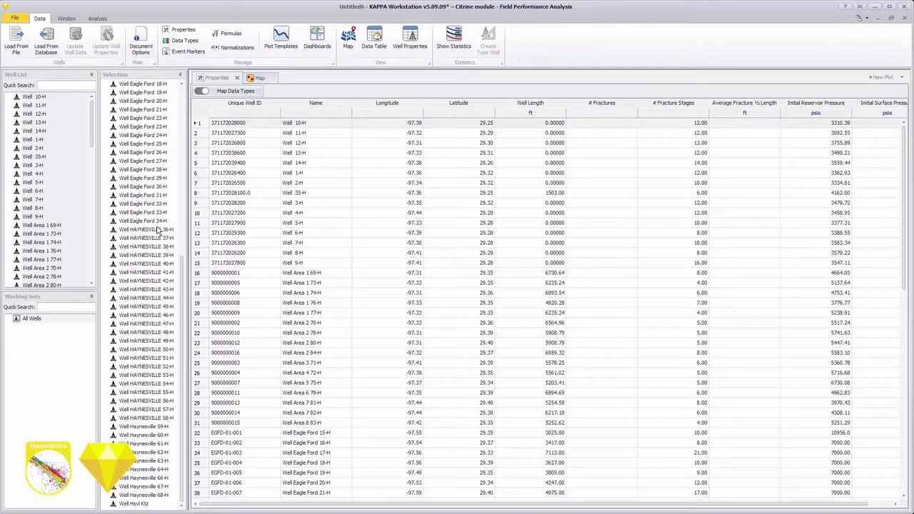
- Create a working set named 'Haynesville Wells' from wells HAYNESVILLE 36-H through Hsvl Ktz
{"action": "left_click", "coordinate": [159, 230]}
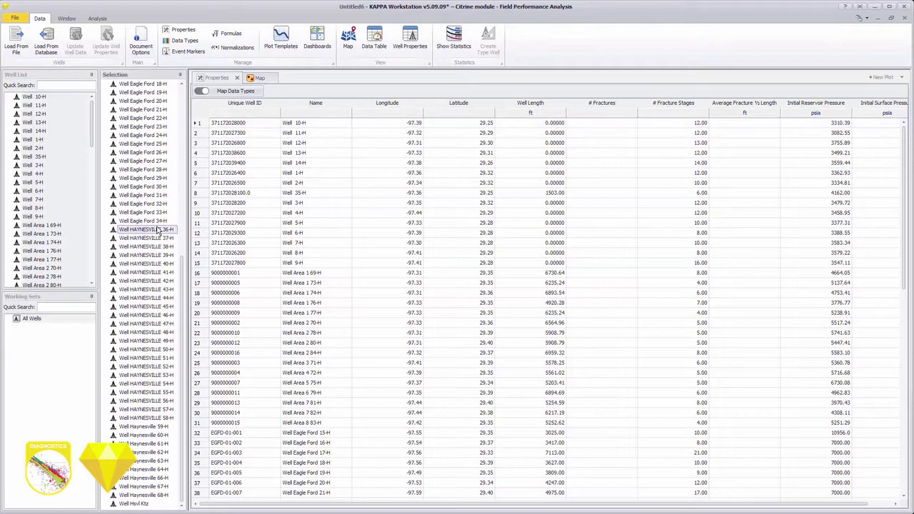
{"action": "left_click", "coordinate": [146, 504], "text": "shift"}
{"action": "right_click", "coordinate": [151, 478]}
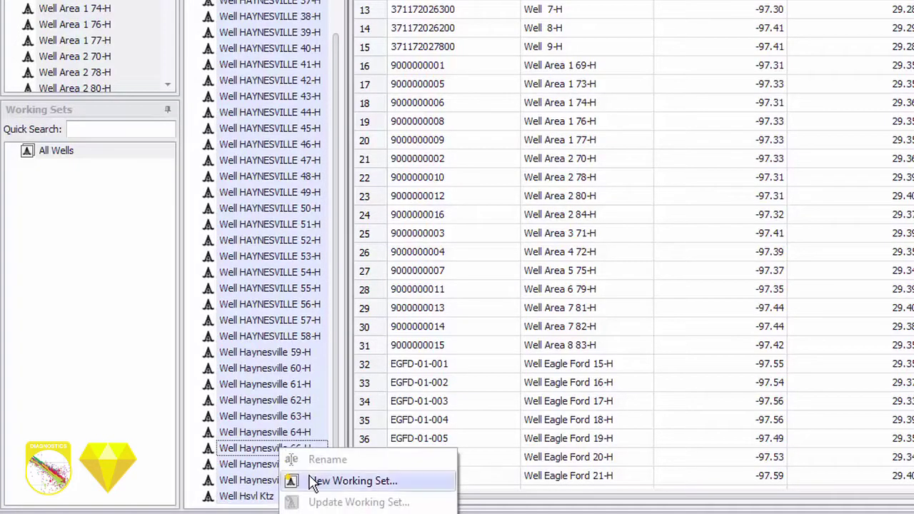
{"action": "left_click", "coordinate": [314, 483]}
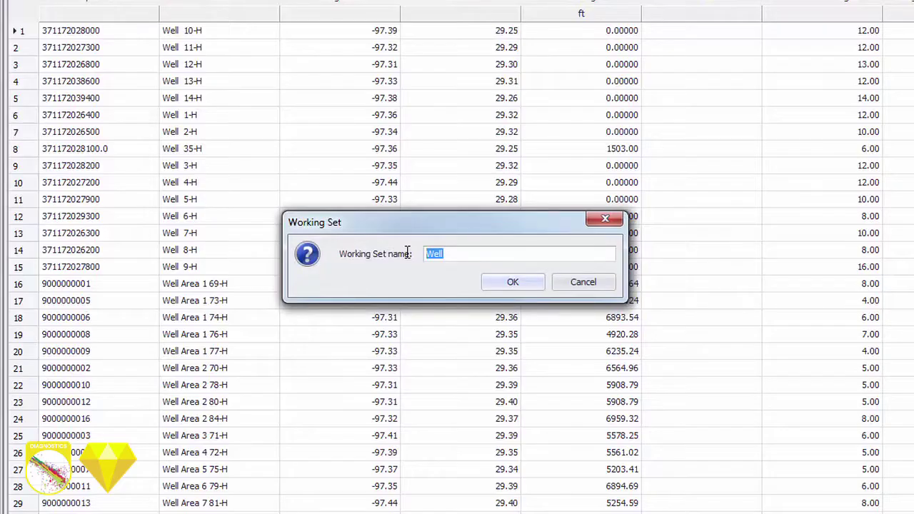
{"action": "type", "text": "Haynesville Wells"}
- Confirm the Haynesville Wells working set and select its wells to mark them on the map
{"action": "left_click", "coordinate": [502, 279]}
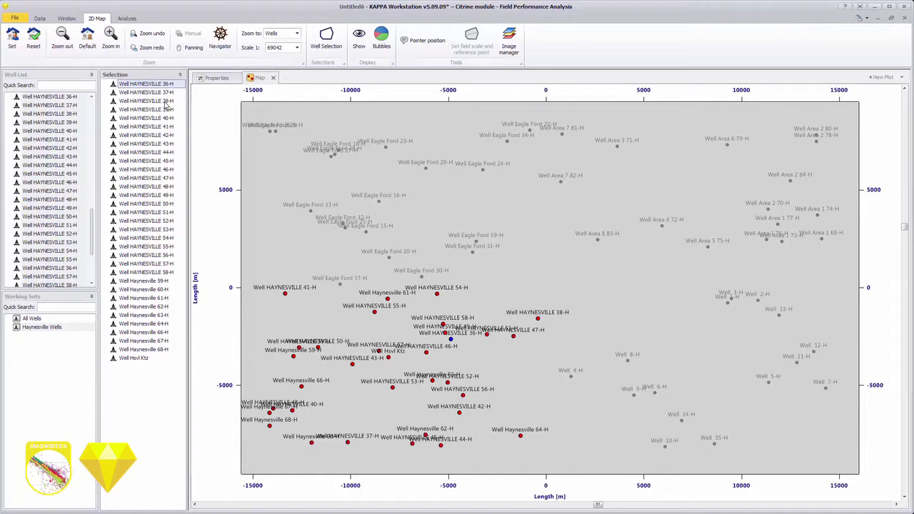
{"action": "left_click", "coordinate": [141, 359], "text": "shift"}
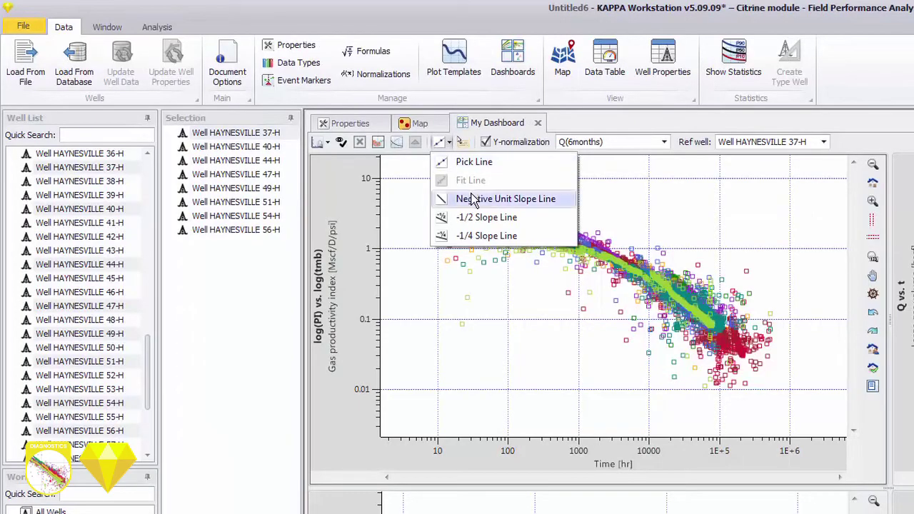
- Add a negative unit slope line to the log-log plot
{"action": "left_click", "coordinate": [472, 201]}
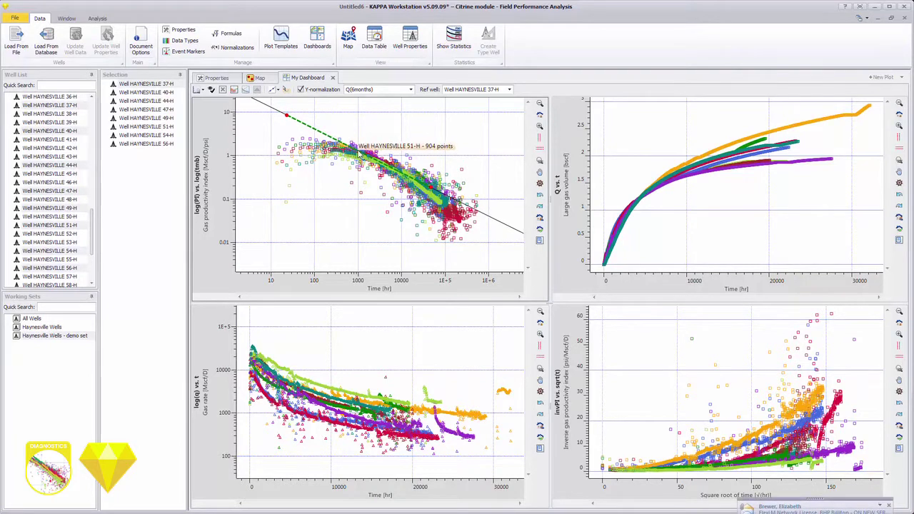
{"action": "left_click", "coordinate": [279, 90]}
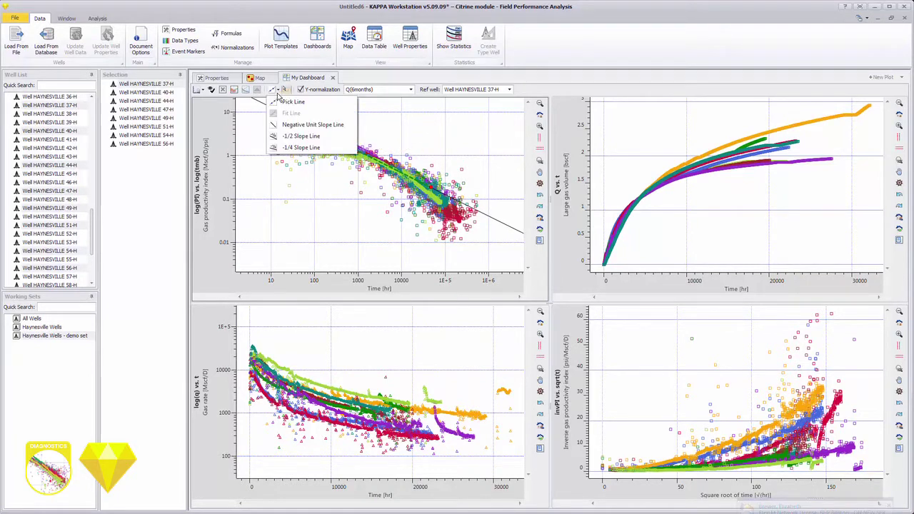
{"action": "left_click", "coordinate": [299, 124]}
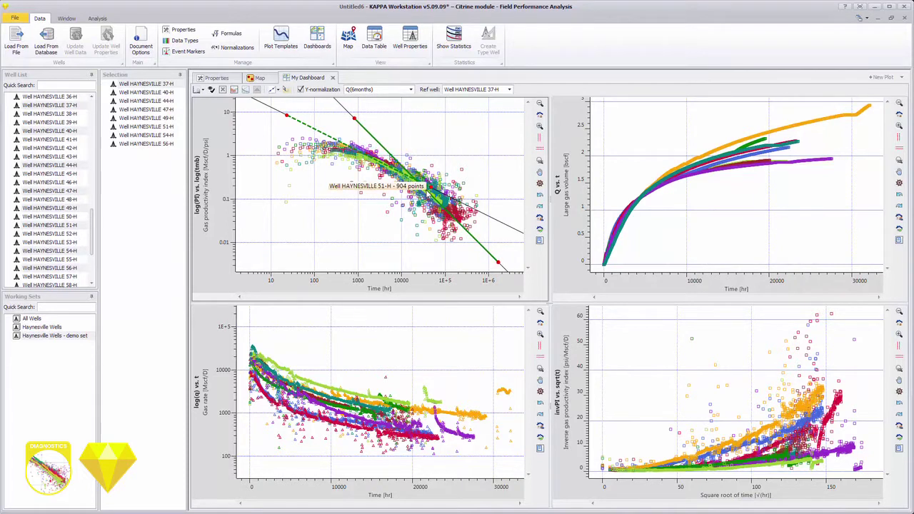
- Normalize the curves by Q(6months) and apply the normalization to the Q vs t plot
{"action": "left_click", "coordinate": [373, 138]}
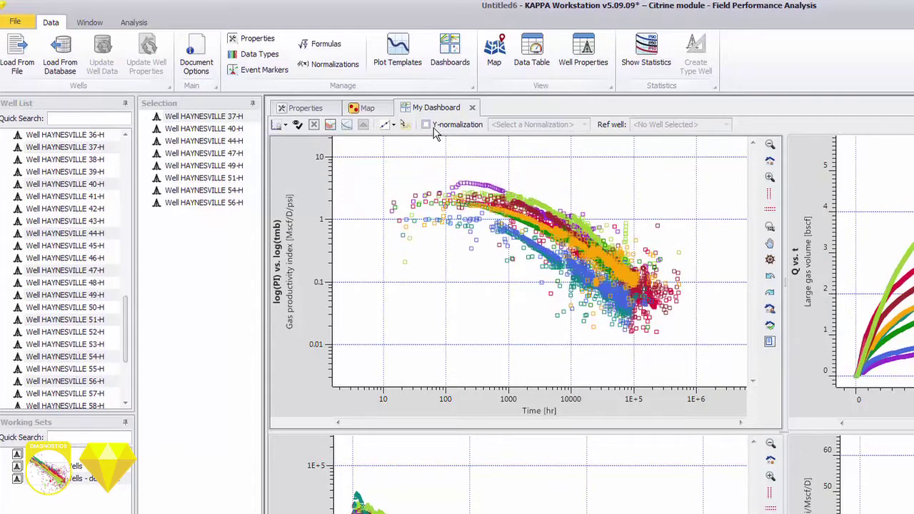
{"action": "left_click", "coordinate": [426, 125]}
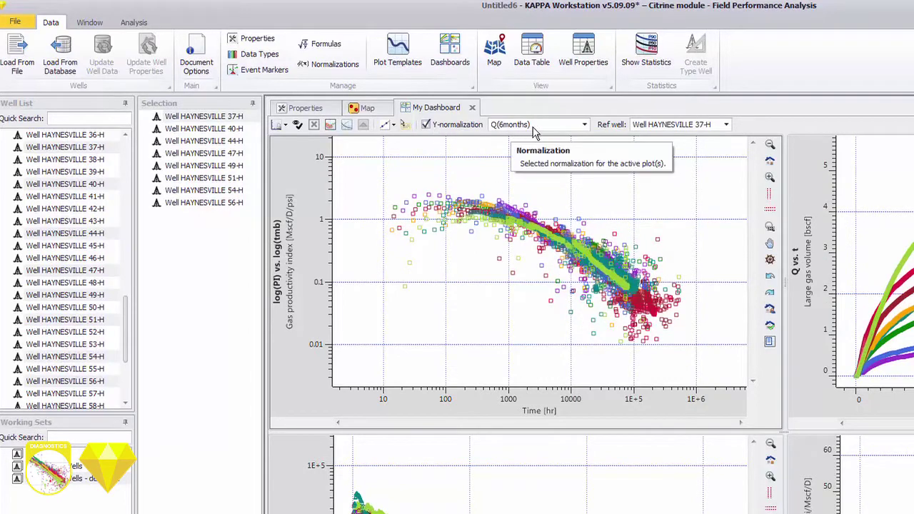
{"action": "left_click", "coordinate": [584, 125]}
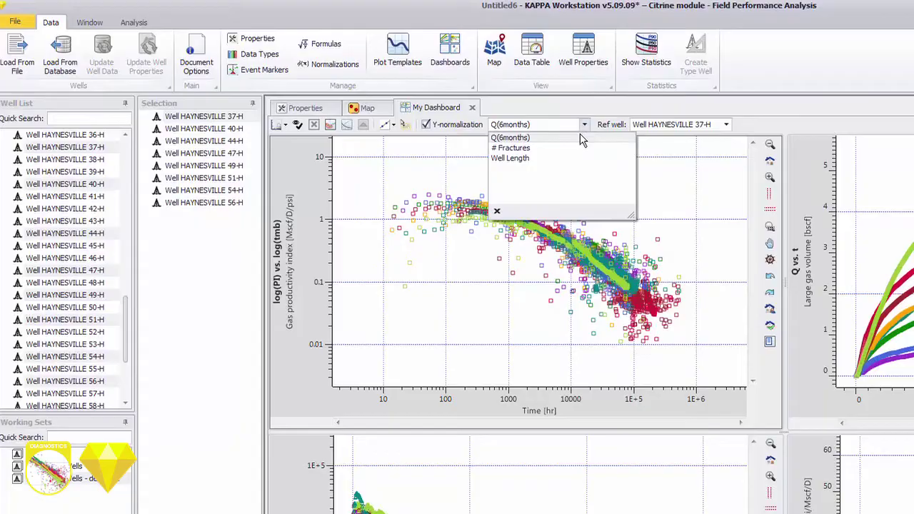
{"action": "left_click", "coordinate": [582, 140]}
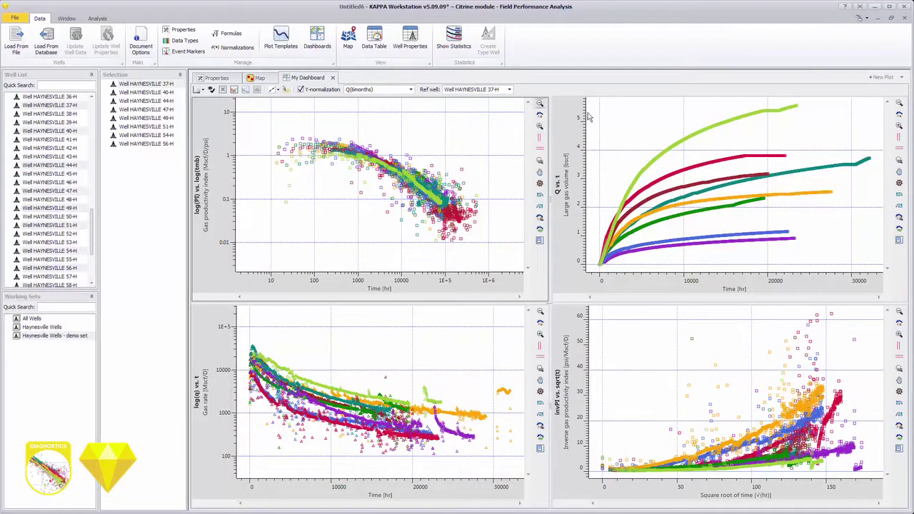
{"action": "left_click", "coordinate": [874, 168]}
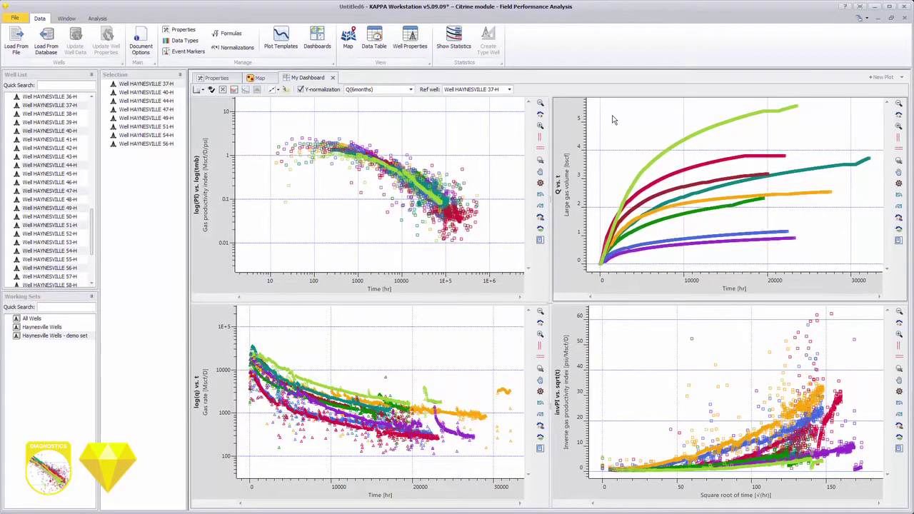
{"action": "left_click", "coordinate": [312, 92]}
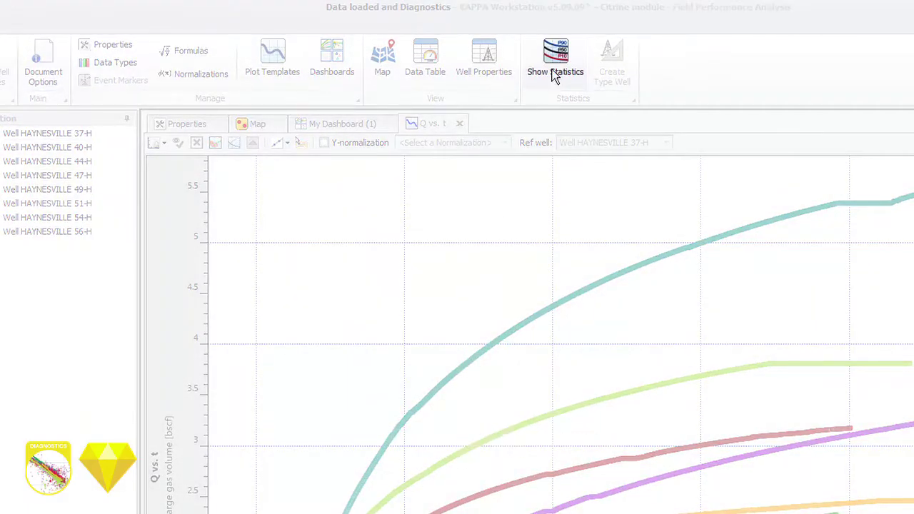
- Turn on statistics on the Q vs t plot with P90, P50 and P10 curves
{"action": "left_click", "coordinate": [555, 72]}
{"action": "left_click_drag", "start_coordinate": [428, 175], "coordinate": [142, 80]}
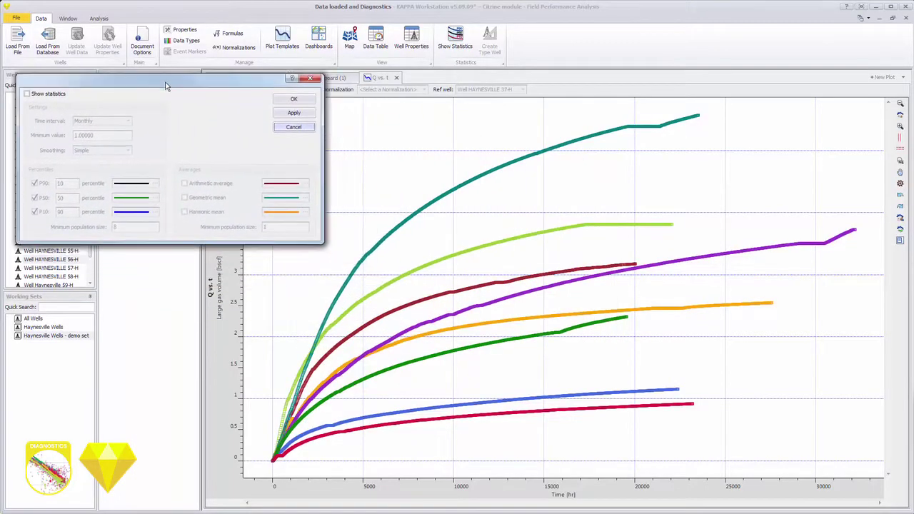
{"action": "left_click", "coordinate": [26, 94]}
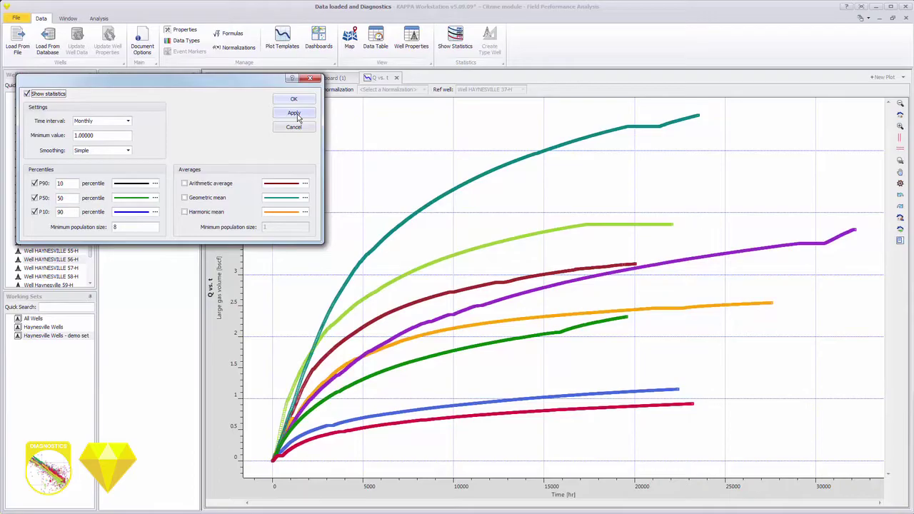
{"action": "left_click", "coordinate": [293, 113]}
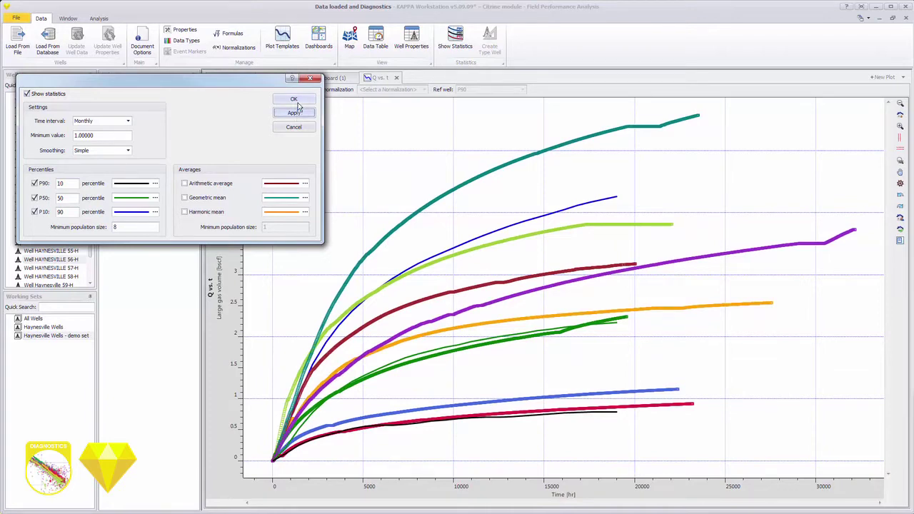
{"action": "left_click", "coordinate": [298, 103]}
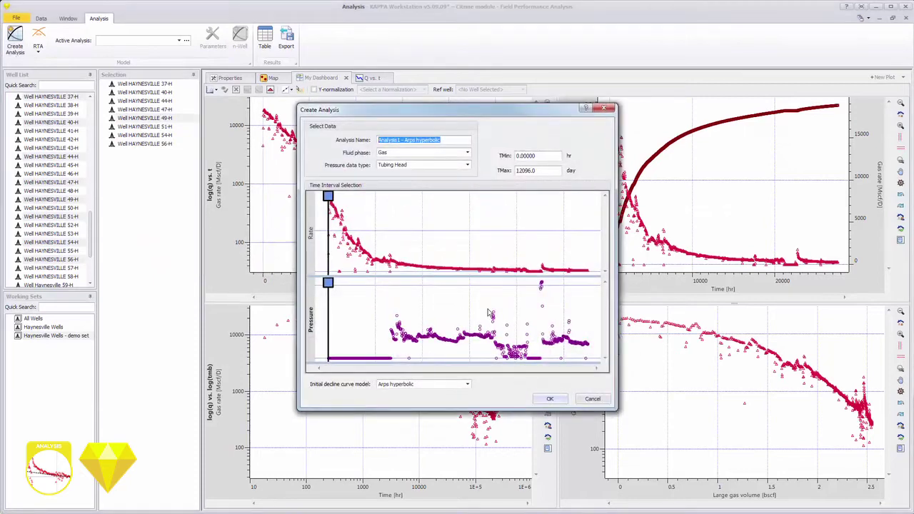
- Create an Arps hyperbolic decline analysis, then a second analysis using the Duong model
{"action": "left_click", "coordinate": [561, 397]}
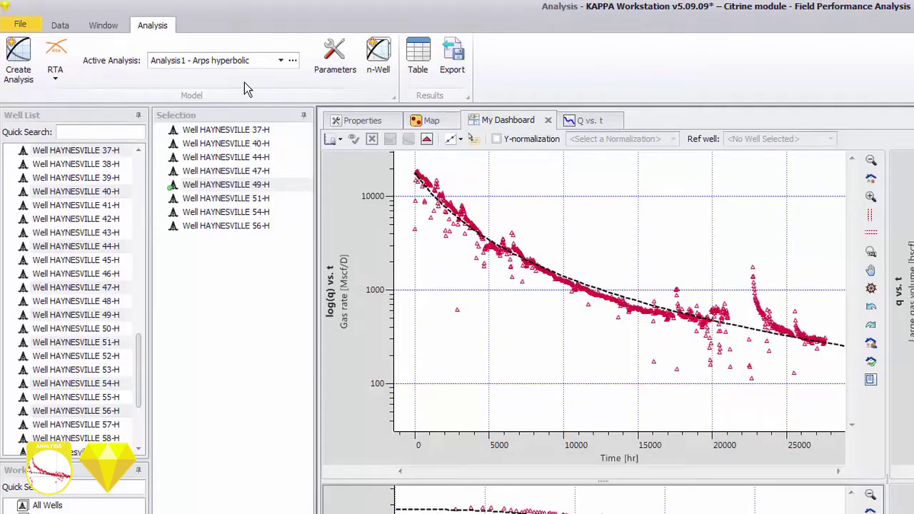
{"action": "left_click", "coordinate": [7, 41]}
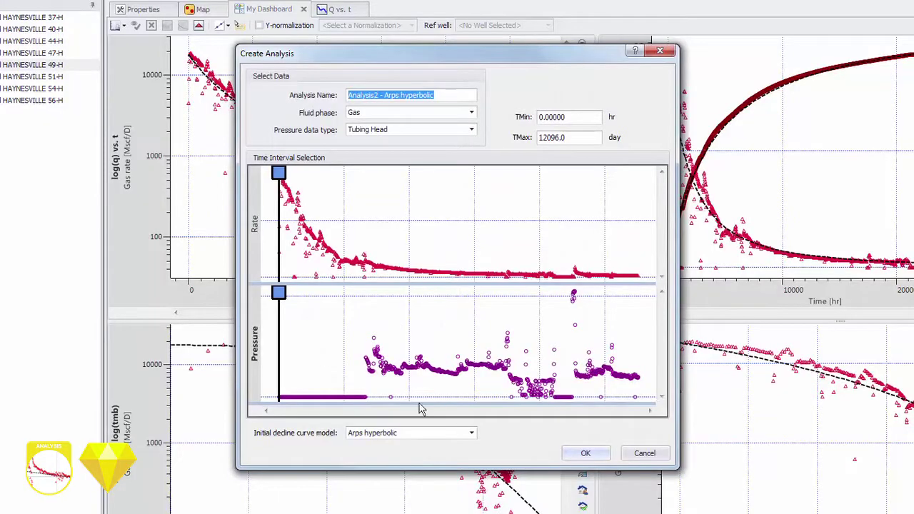
{"action": "left_click", "coordinate": [471, 432]}
{"action": "left_click", "coordinate": [447, 495]}
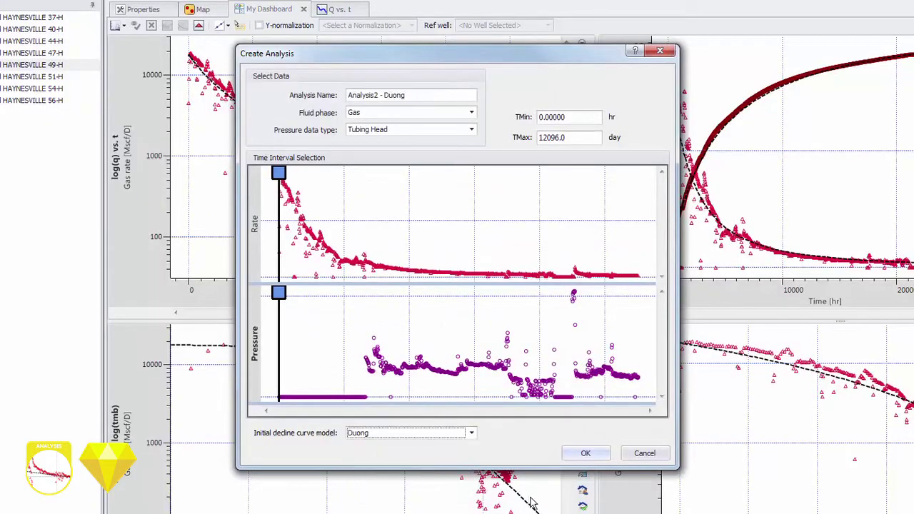
{"action": "left_click", "coordinate": [579, 457]}
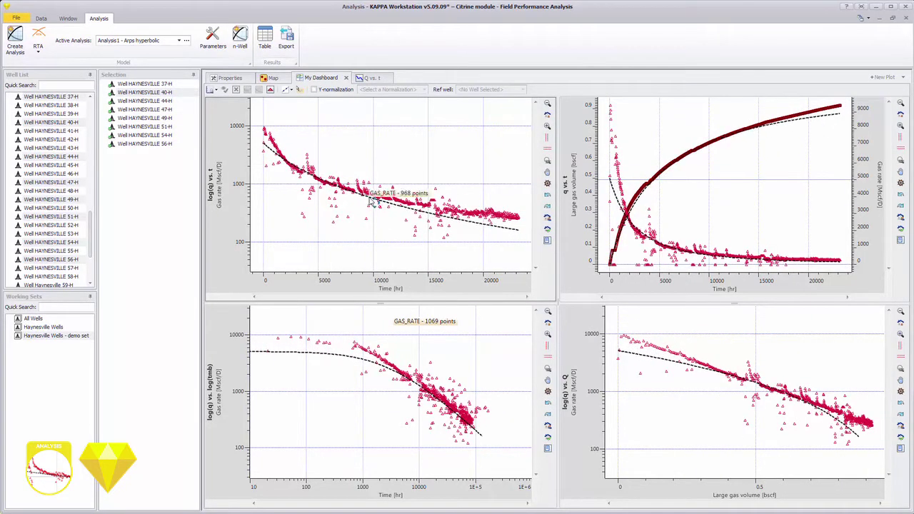
- Step down the well list to review the fits for HAYNESVILLE 44-H, 47-H and onward
{"action": "key", "text": "Down"}
{"action": "key", "text": "Down"}
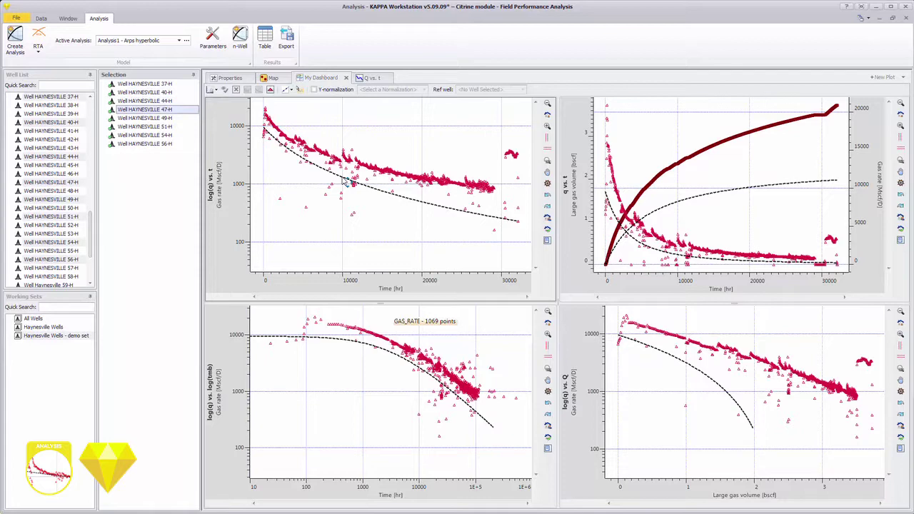
{"action": "key", "text": "Down"}
{"action": "key", "text": "Down"}
{"action": "key", "text": "Down"}
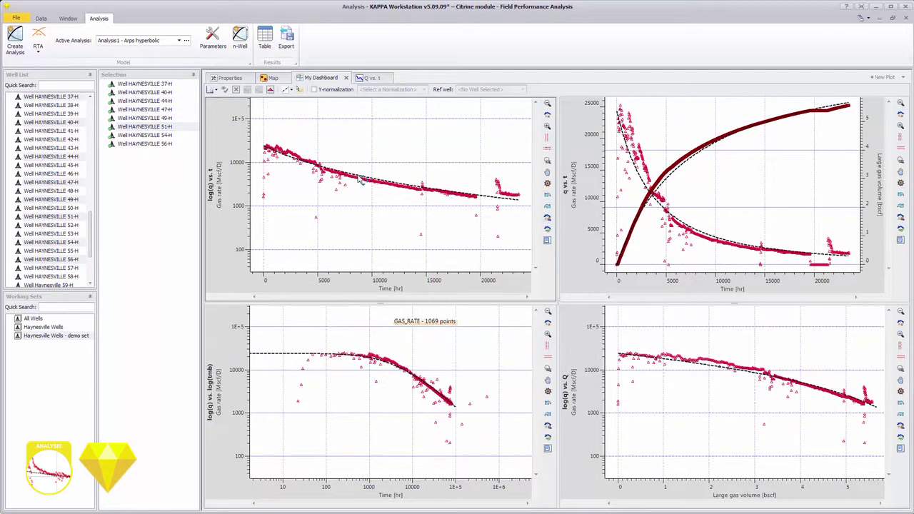
{"action": "key", "text": "Down"}
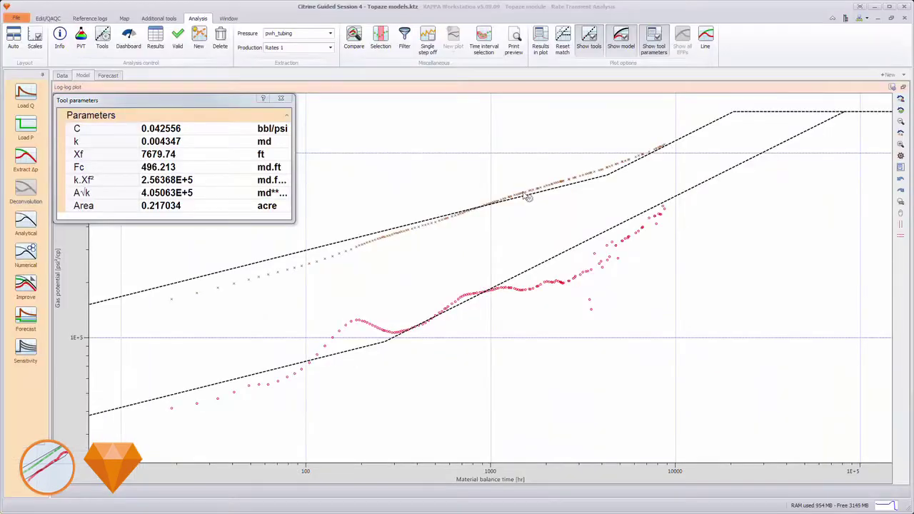
- Drag the dashed model lines onto the log-log data, refining Fc and Xf
{"action": "mouse_move", "coordinate": [371, 347]}
{"action": "left_mouse_down"}
{"action": "mouse_move", "coordinate": [370, 305]}
{"action": "mouse_move", "coordinate": [335, 323]}
{"action": "mouse_move", "coordinate": [377, 347]}
{"action": "left_mouse_up"}
{"action": "mouse_move", "coordinate": [547, 267]}
{"action": "left_mouse_down"}
{"action": "mouse_move", "coordinate": [551, 273]}
{"action": "mouse_move", "coordinate": [547, 249]}
{"action": "left_mouse_up"}
{"action": "left_click_drag", "start_coordinate": [890, 116], "coordinate": [877, 135]}
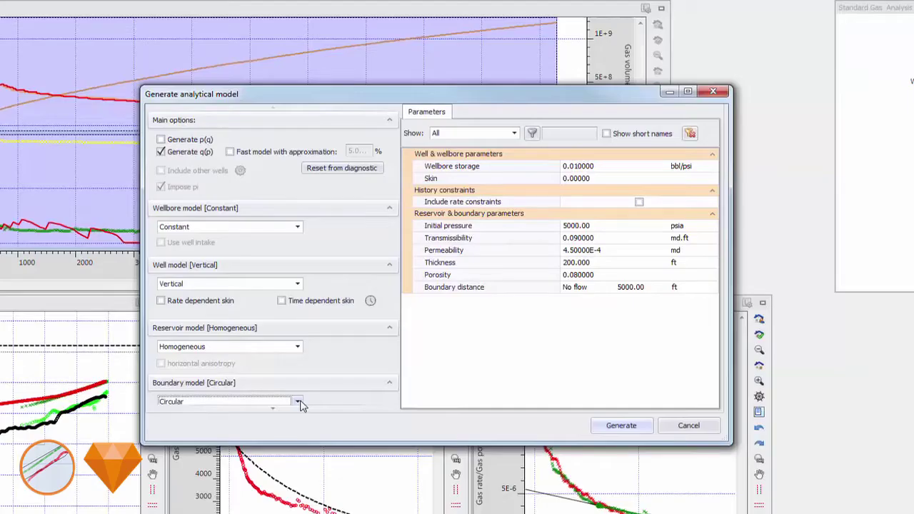
- Change the analytical model's well type to Horizontal fractured
{"action": "left_click", "coordinate": [298, 285]}
{"action": "left_click", "coordinate": [228, 364]}
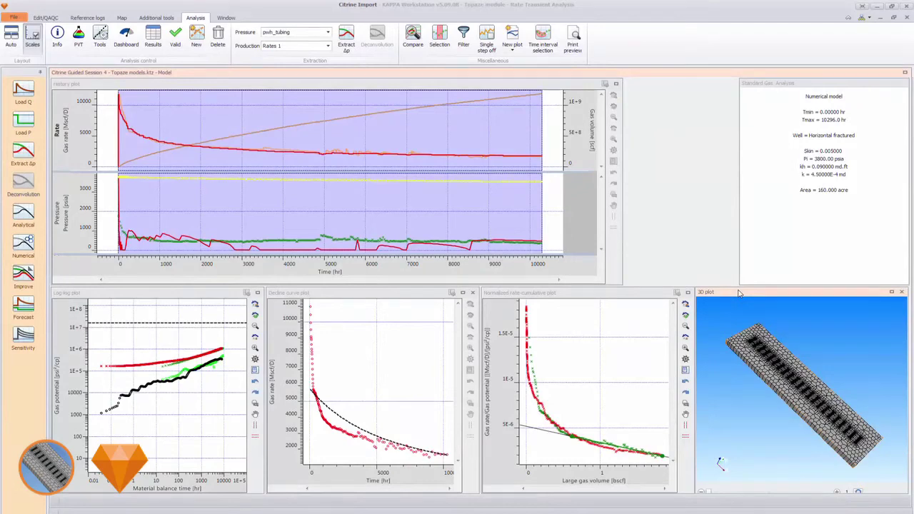
- Maximize the 3D plot and rotate the reservoir grid to a flatter view
{"action": "double_click", "coordinate": [793, 291]}
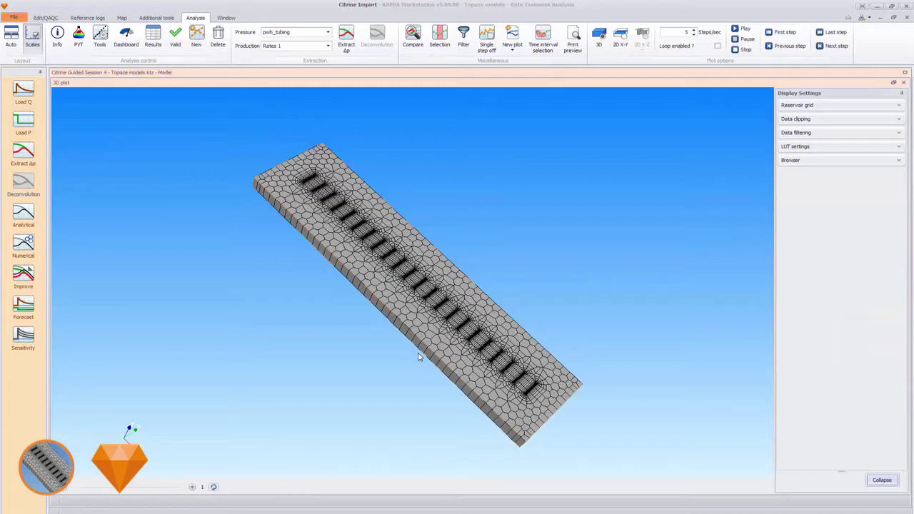
{"action": "left_click_drag", "start_coordinate": [419, 357], "coordinate": [247, 239]}
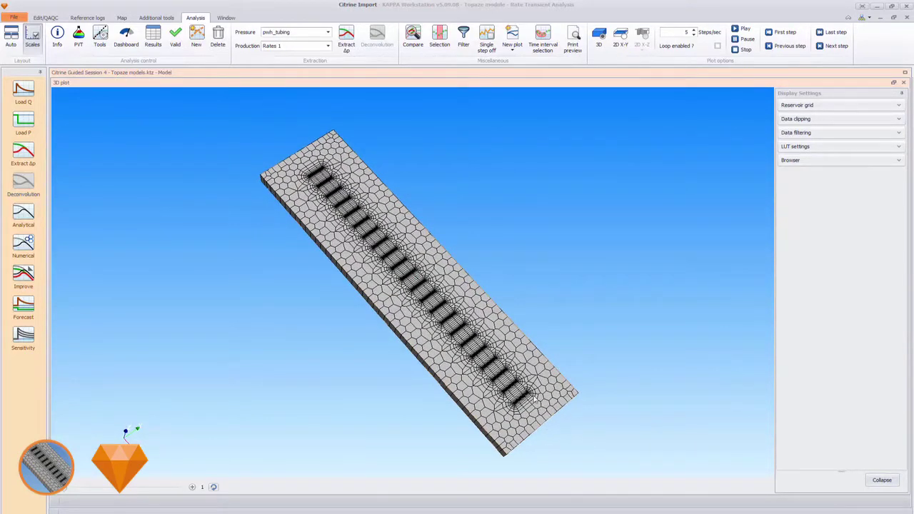
{"action": "left_click_drag", "start_coordinate": [536, 399], "coordinate": [570, 397]}
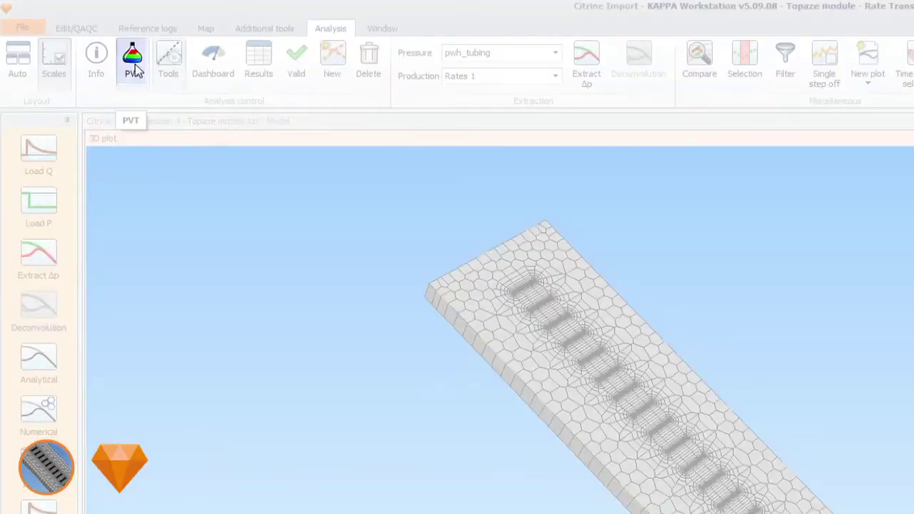
- Open the defined PVT and display the gas compressibility (cg) plot and table
{"action": "left_click", "coordinate": [135, 69]}
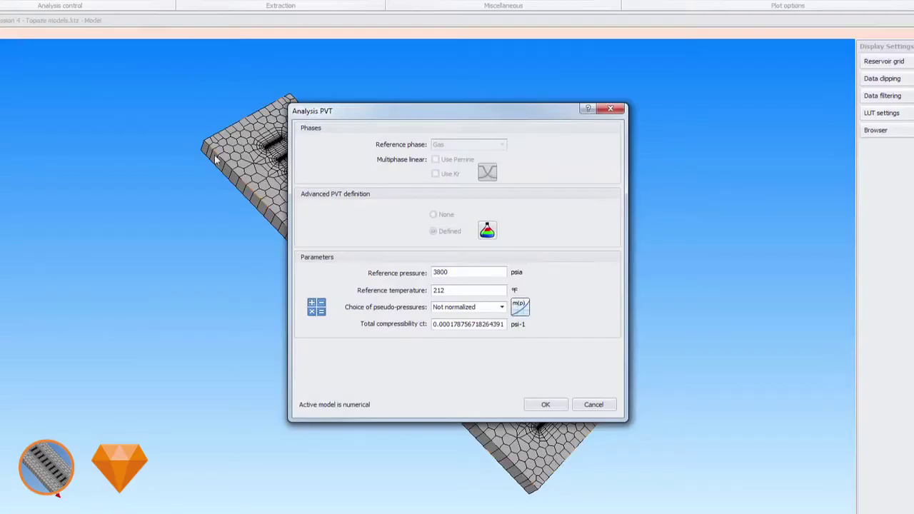
{"action": "left_click", "coordinate": [486, 232]}
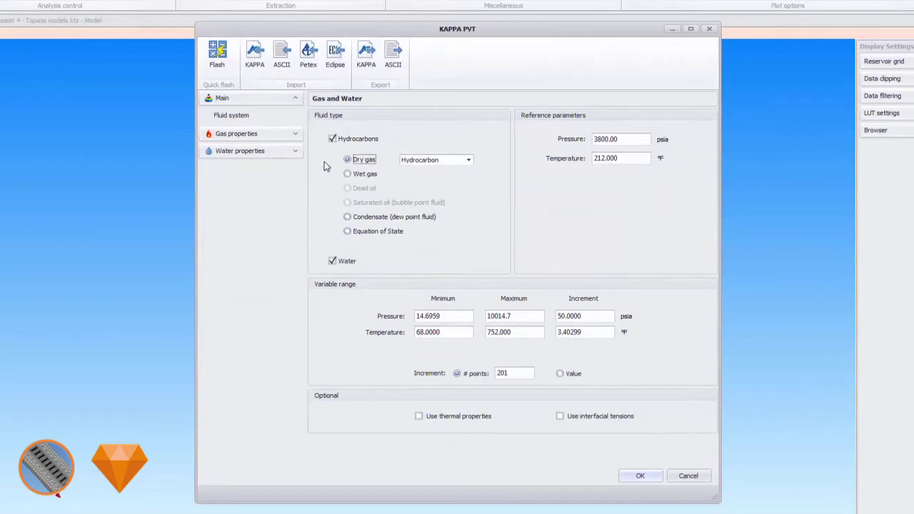
{"action": "left_click", "coordinate": [293, 136]}
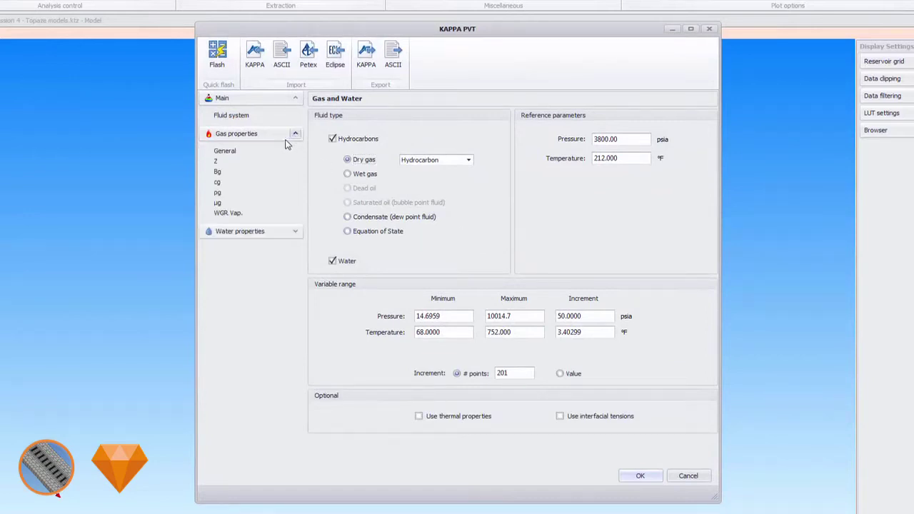
{"action": "left_click", "coordinate": [218, 182]}
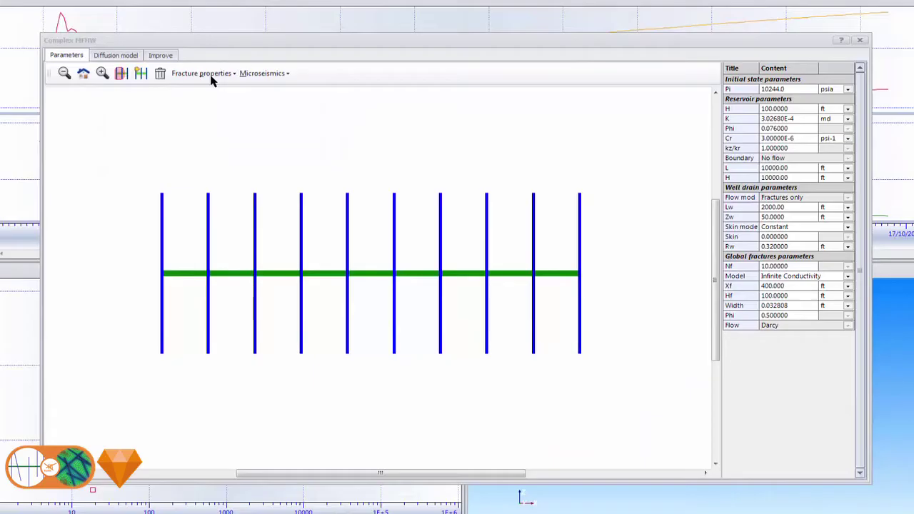
- Tilt fractures 1 and 9 and move fracture 3 further along the horizontal well
{"action": "left_click", "coordinate": [212, 74]}
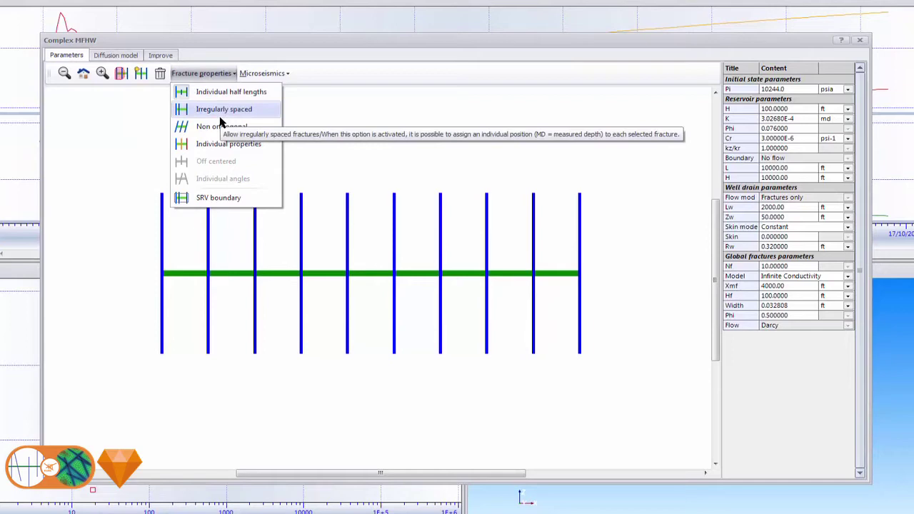
{"action": "left_click", "coordinate": [223, 179]}
{"action": "left_click_drag", "start_coordinate": [162, 194], "coordinate": [195, 206]}
{"action": "left_click", "coordinate": [208, 198]}
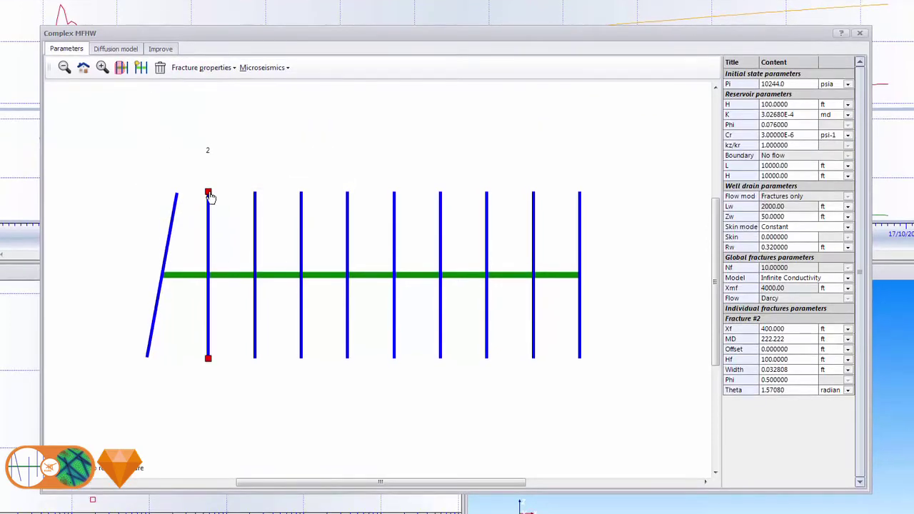
{"action": "left_click_drag", "start_coordinate": [255, 212], "coordinate": [406, 214]}
{"action": "left_click_drag", "start_coordinate": [486, 194], "coordinate": [547, 218]}
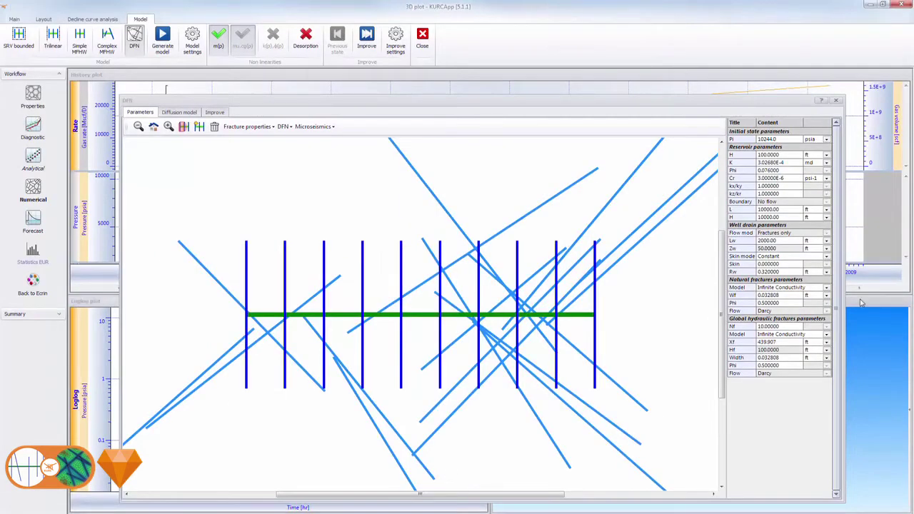
- Colour the 3D mesh by pressure p and advance two time steps to 5574.96 hr
{"action": "left_click", "coordinate": [835, 99]}
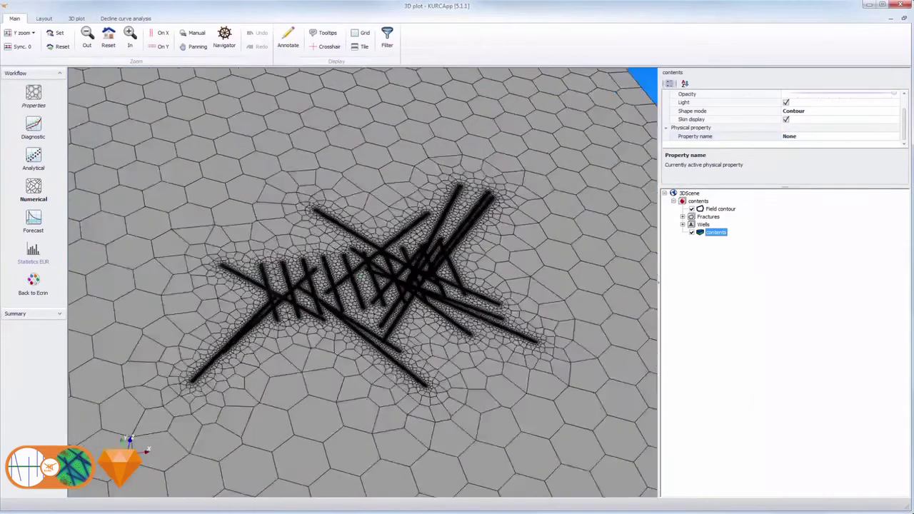
{"action": "left_click", "coordinate": [885, 135]}
{"action": "left_click", "coordinate": [852, 147]}
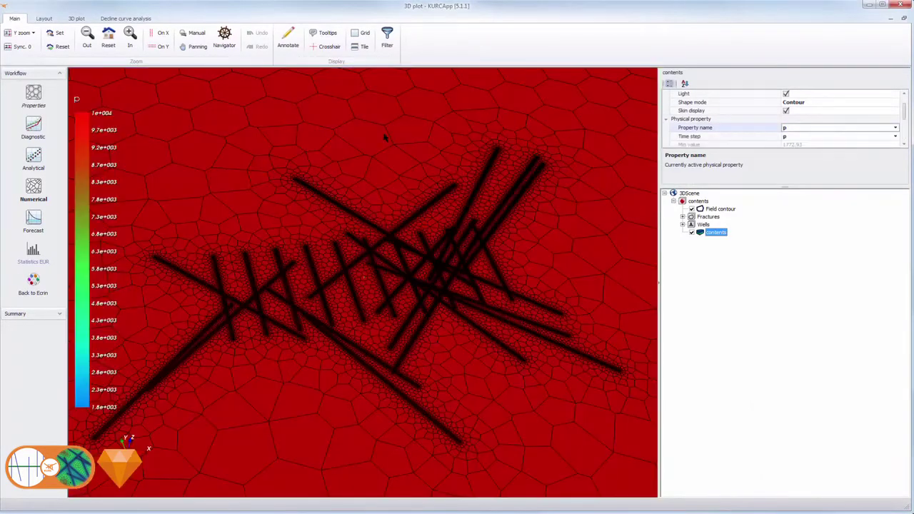
{"action": "left_click", "coordinate": [76, 19]}
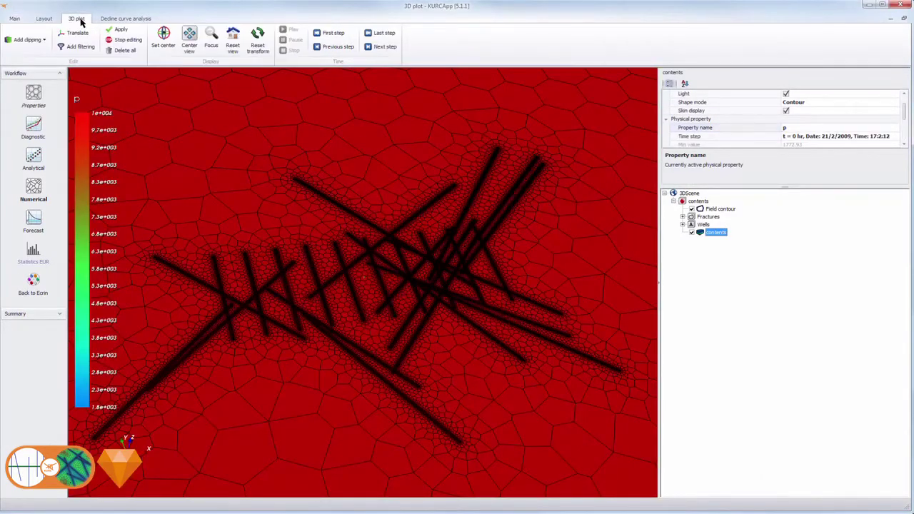
{"action": "left_click", "coordinate": [378, 47]}
{"action": "left_click", "coordinate": [378, 46]}
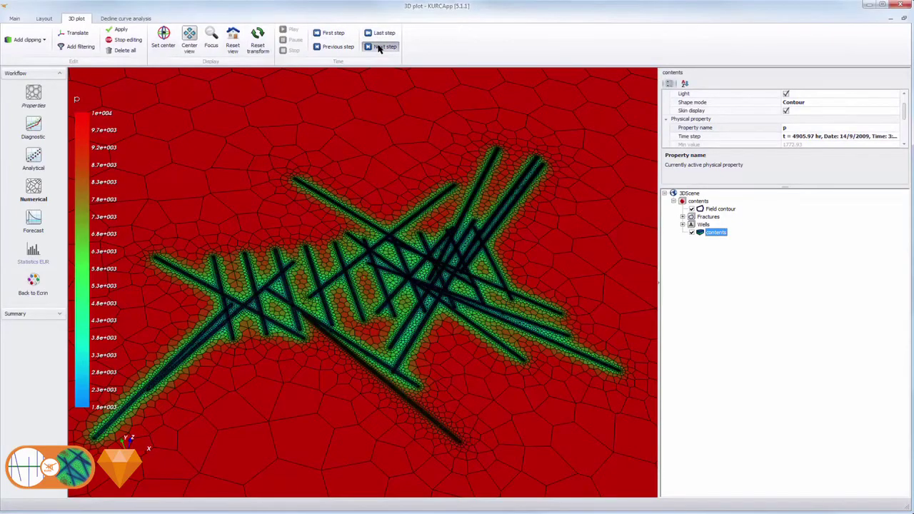
{"action": "scroll", "coordinate": [401, 253], "scroll_direction": "up", "scroll_amount": 5}
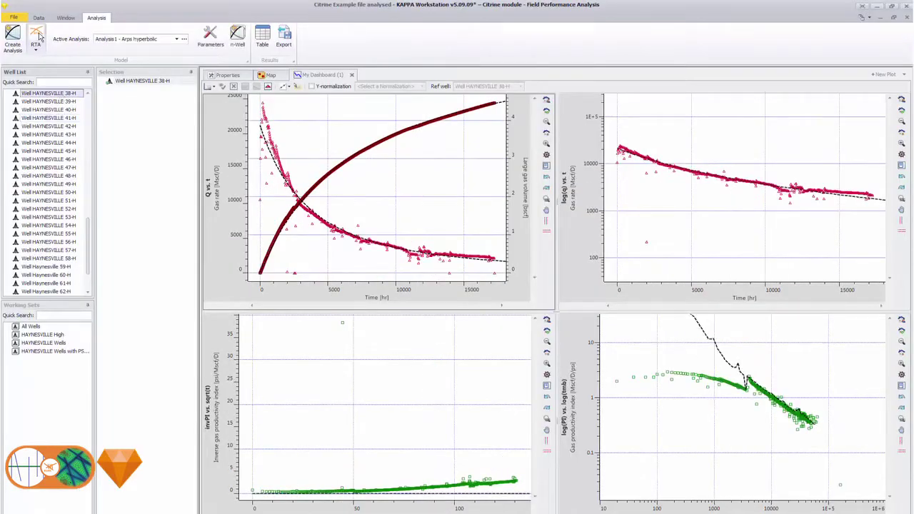
- Retrieve the models from RTA back into Citrine via Analysis > RTA
{"action": "left_click", "coordinate": [36, 35]}
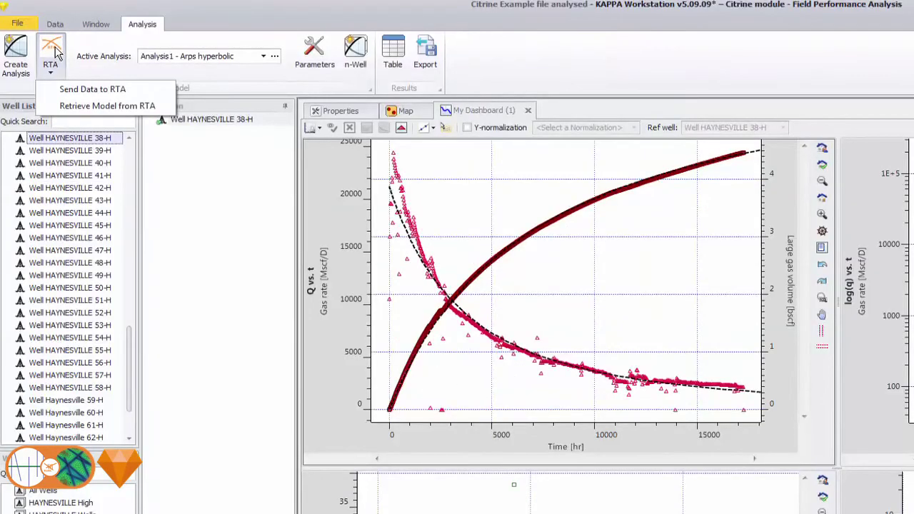
{"action": "left_click", "coordinate": [69, 108]}
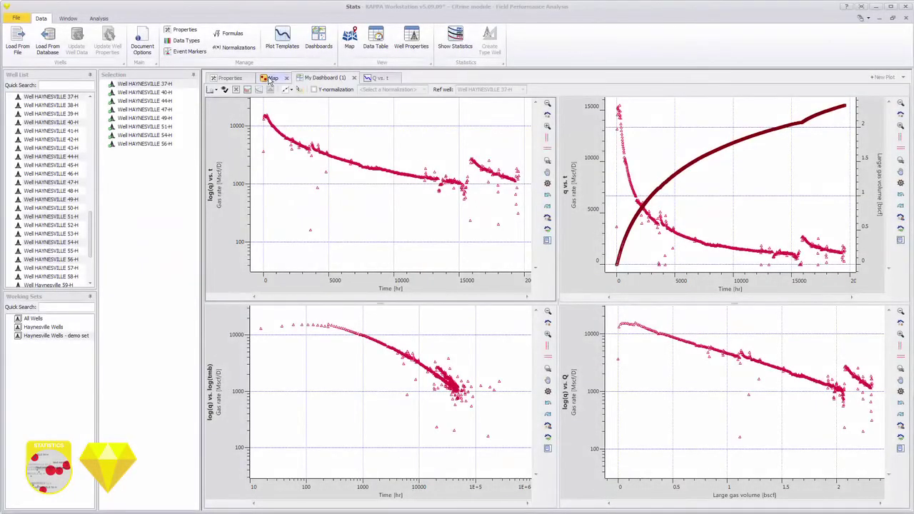
- Size the well bubbles on the map by EUR
{"action": "left_click", "coordinate": [271, 77]}
{"action": "left_click", "coordinate": [376, 85]}
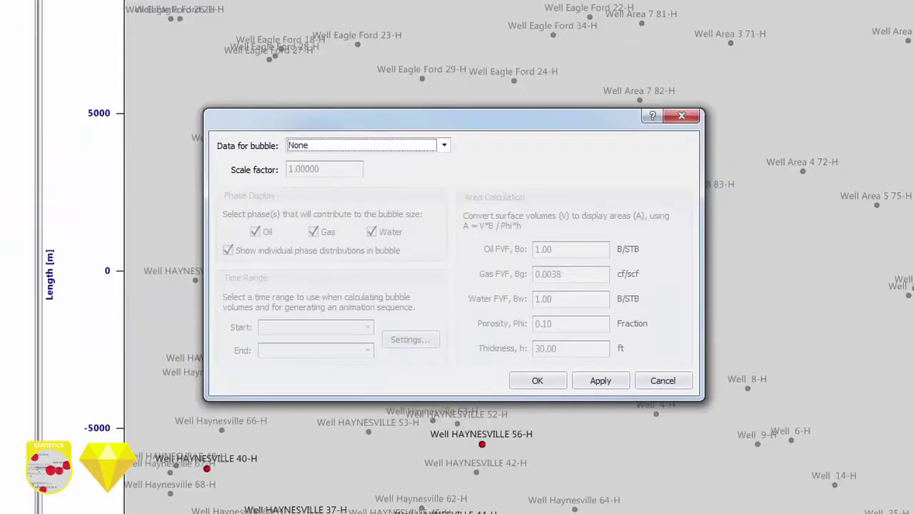
{"action": "left_click", "coordinate": [485, 345]}
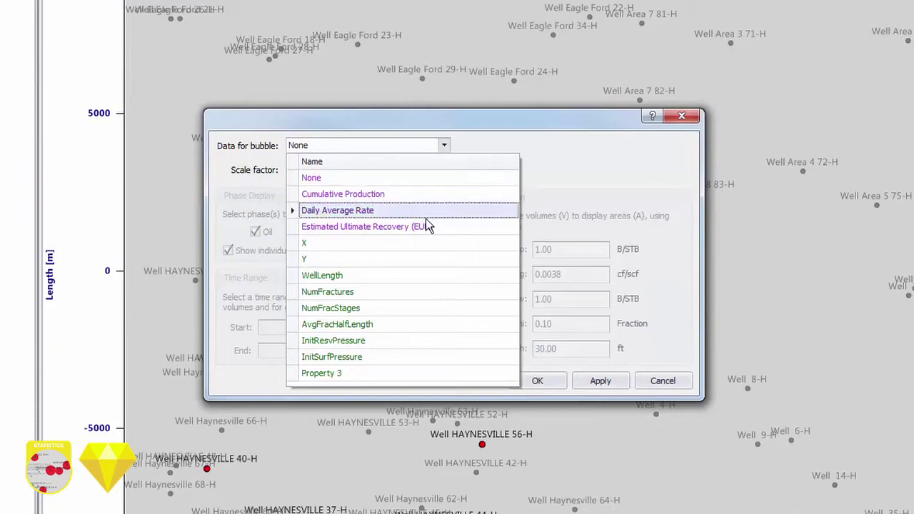
{"action": "left_click", "coordinate": [426, 225]}
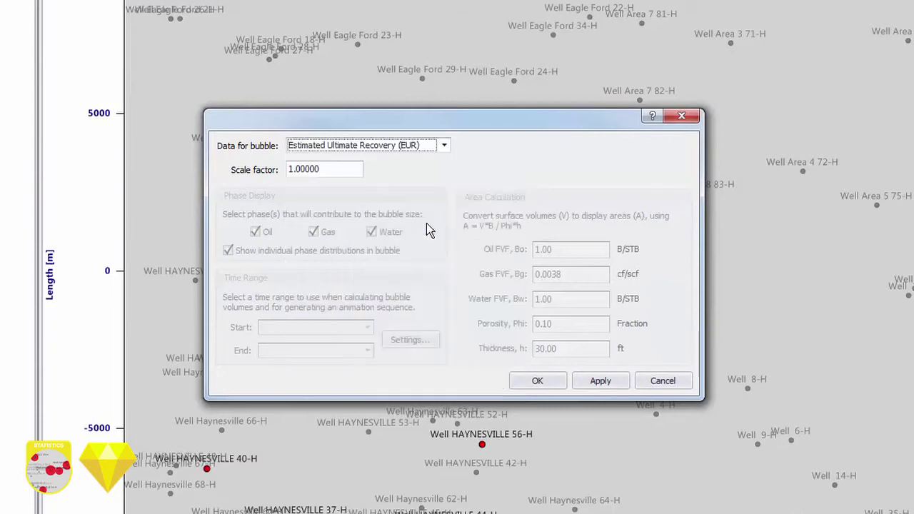
{"action": "left_click", "coordinate": [534, 382]}
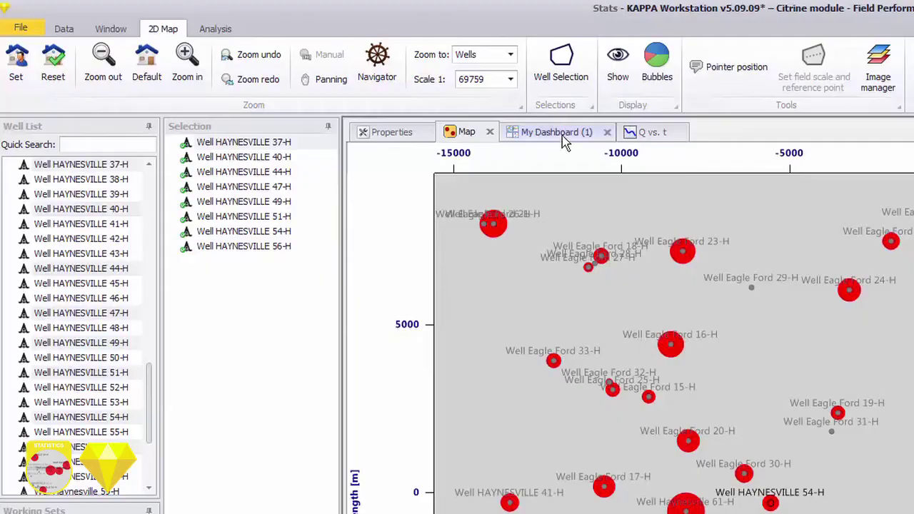
- Add plot template 'EUR vs Number of fracture stages' with X = # Fracture Stages, Y = EUR
{"action": "left_click", "coordinate": [325, 77]}
{"action": "left_click", "coordinate": [276, 40]}
{"action": "left_click", "coordinate": [294, 327]}
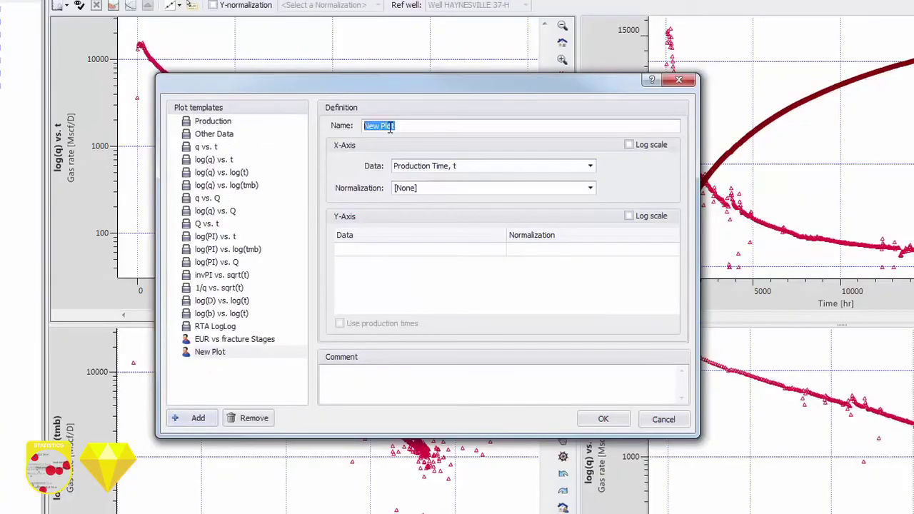
{"action": "type", "text": "EUR vs Number of fracture sta"}
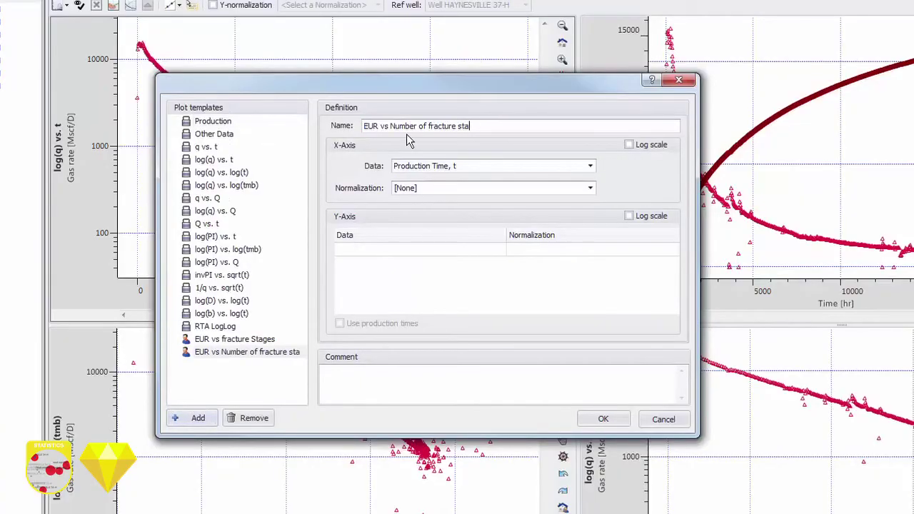
{"action": "type", "text": "ges"}
{"action": "left_click", "coordinate": [590, 165]}
{"action": "left_click", "coordinate": [400, 302]}
{"action": "left_click", "coordinate": [453, 368]}
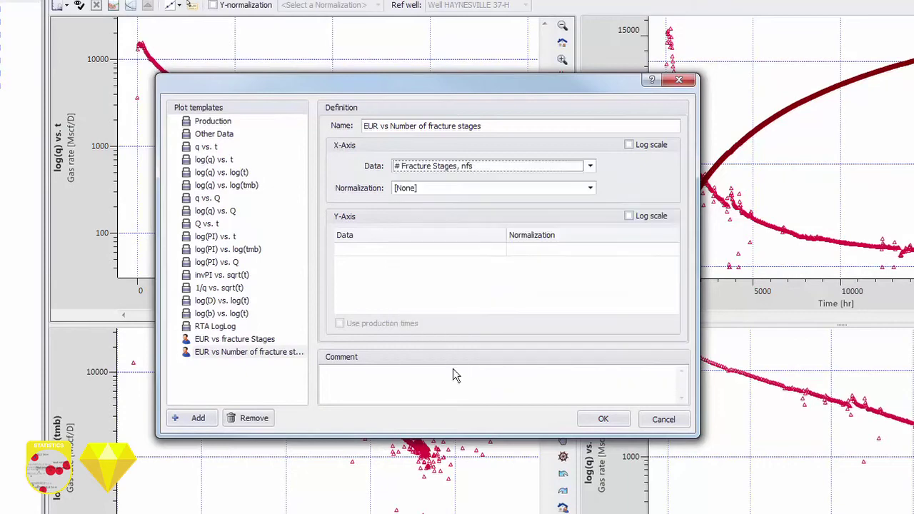
{"action": "left_click", "coordinate": [422, 248]}
{"action": "left_click", "coordinate": [426, 391]}
{"action": "left_click", "coordinate": [603, 419]}
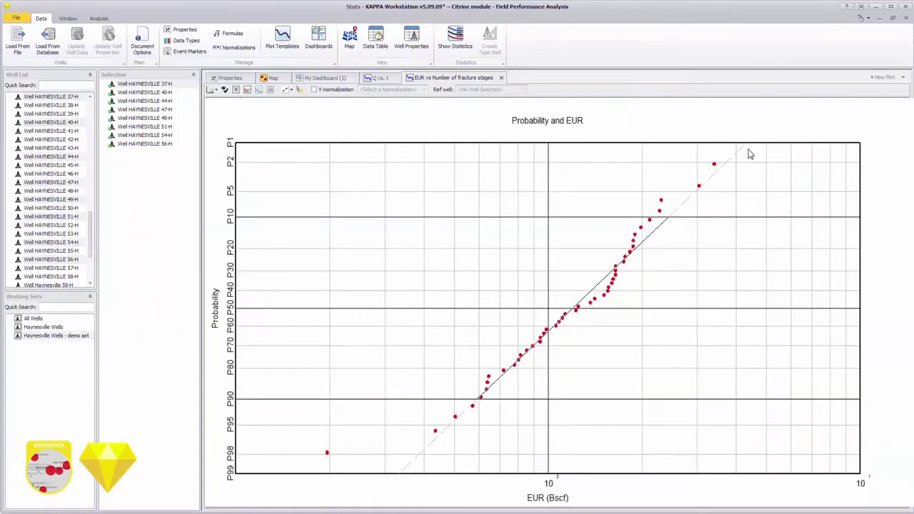